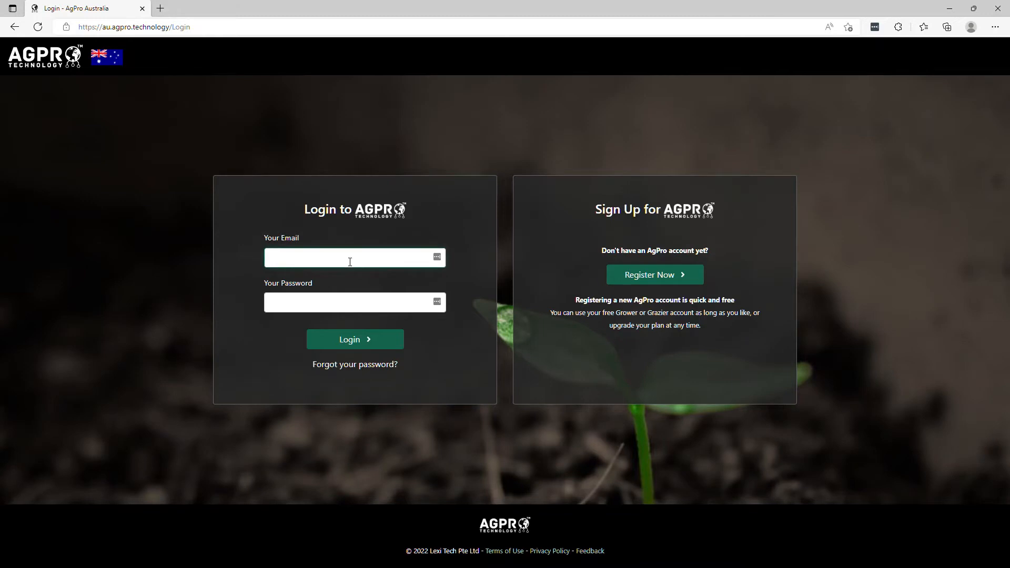
Step: Log in with the account e-mail address and password
key(Tab)
text(demo1234)
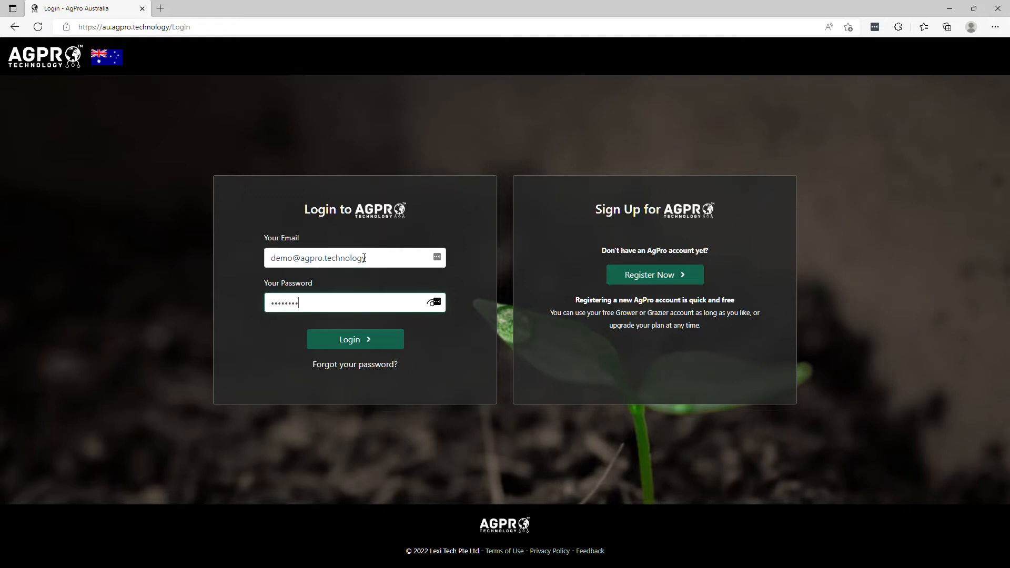
click(469, 219)
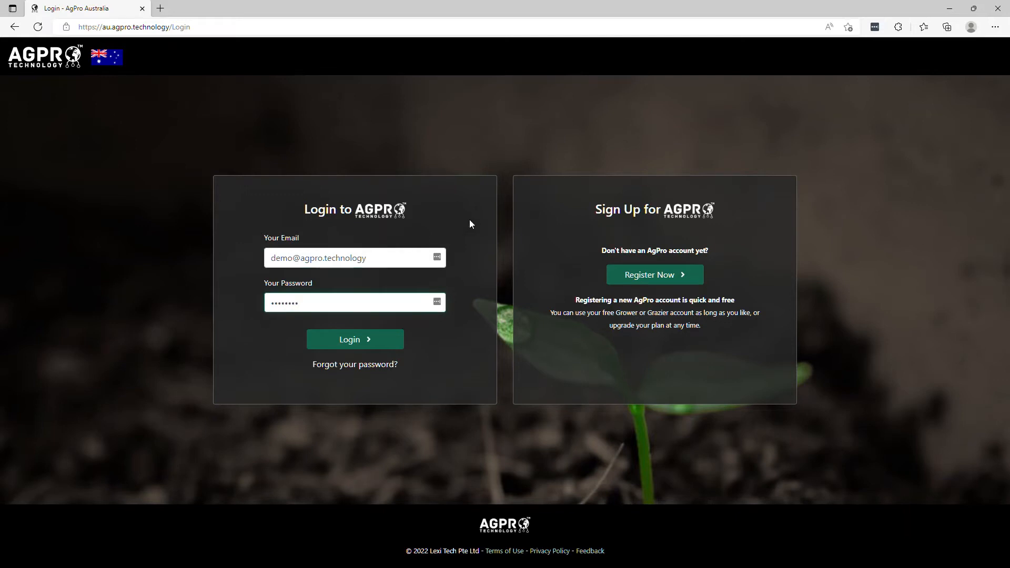
click(653, 275)
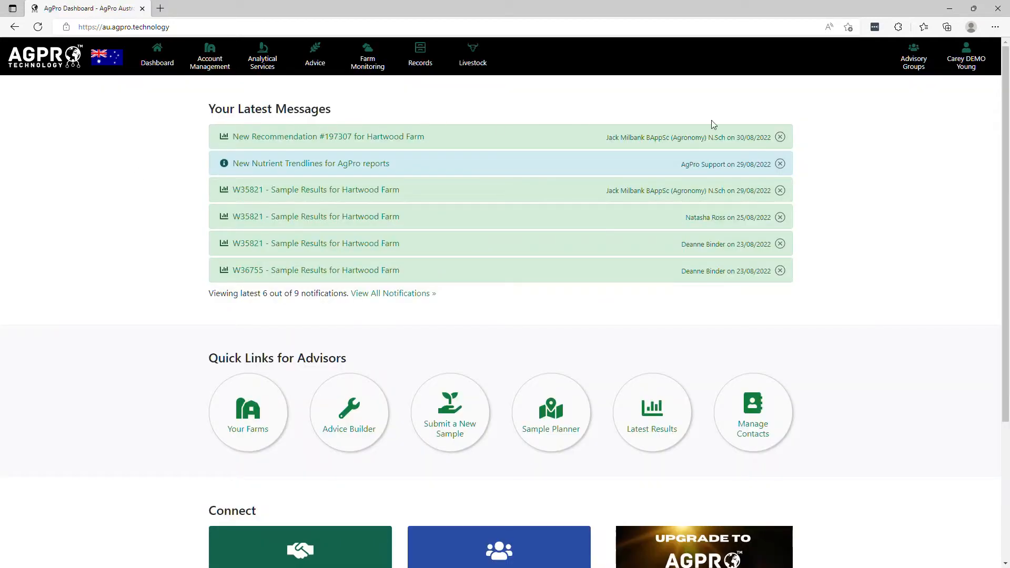
Step: Change the account password in the profile, entering and confirming the new password, and save the profile
click(965, 62)
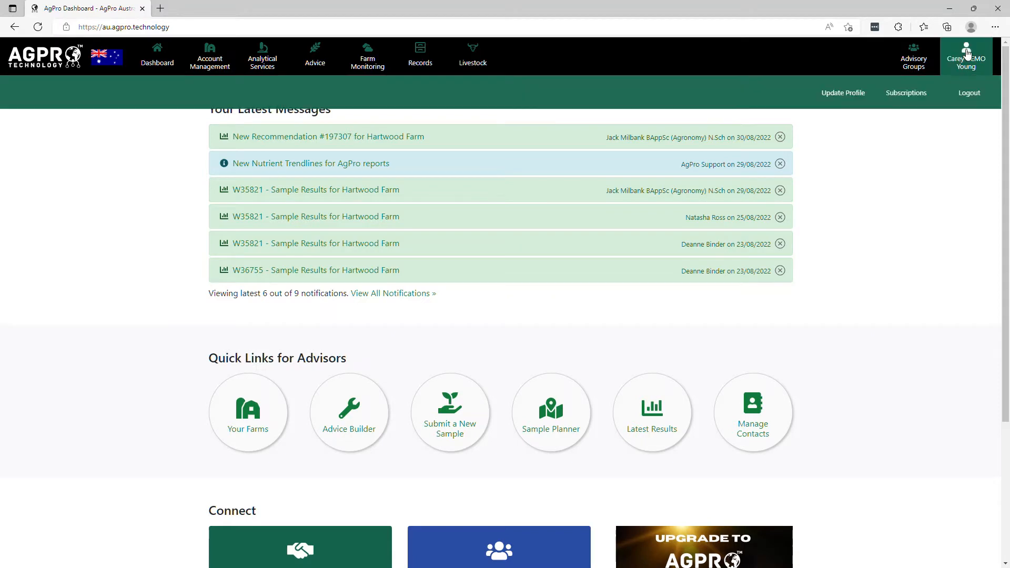
click(837, 95)
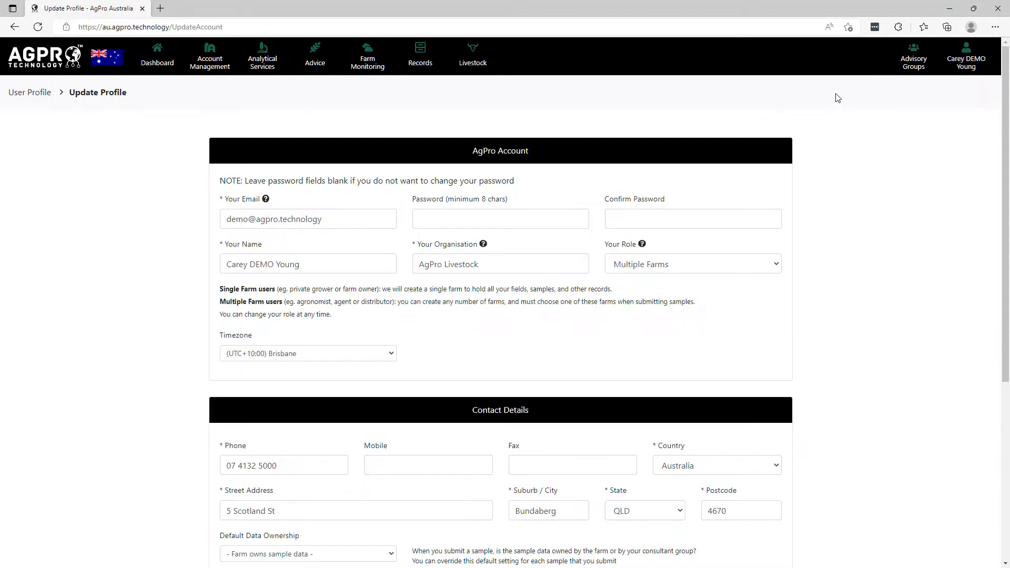
click(479, 223)
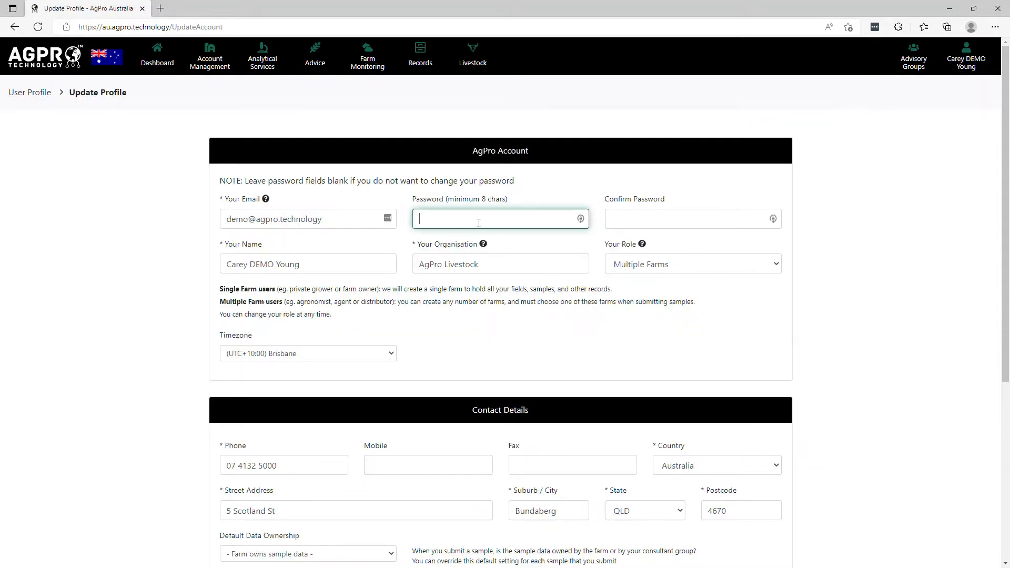
text(••••••••)
key(Tab)
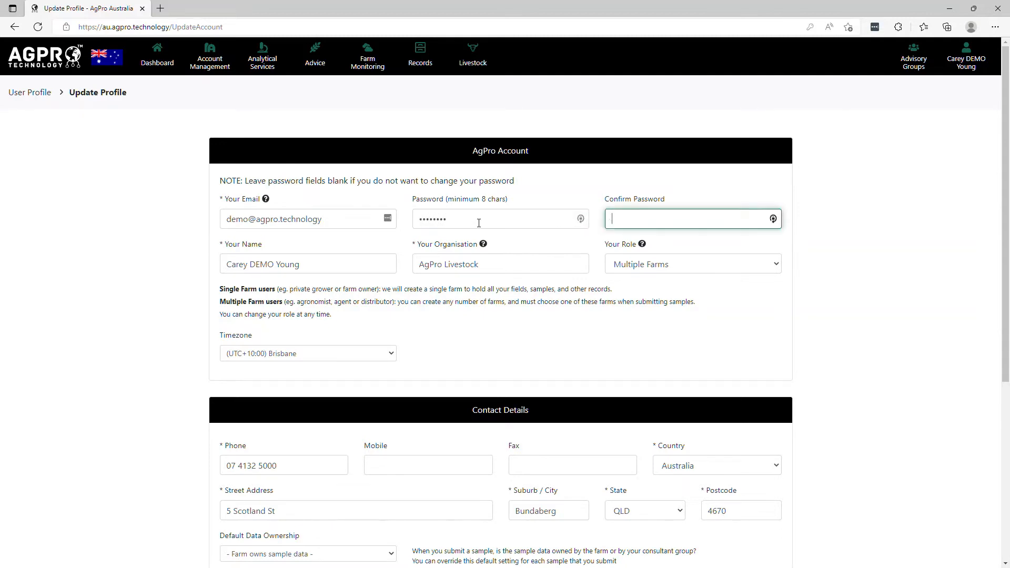
text(•••)
click(831, 347)
scroll(832, 347, down, 5)
click(534, 524)
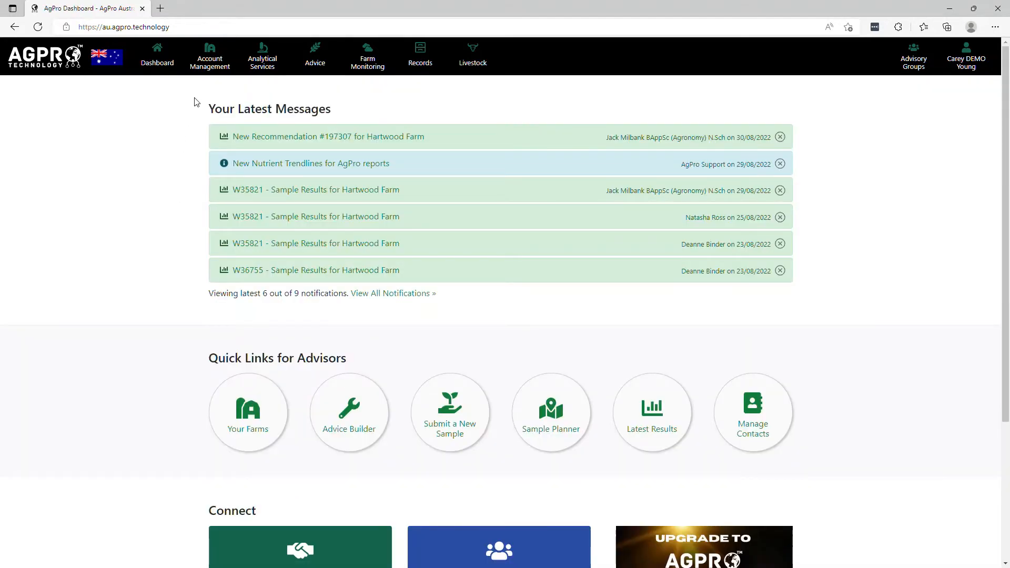
Step: Open the farms list and view the Create New Farm dialog without creating a farm
click(210, 74)
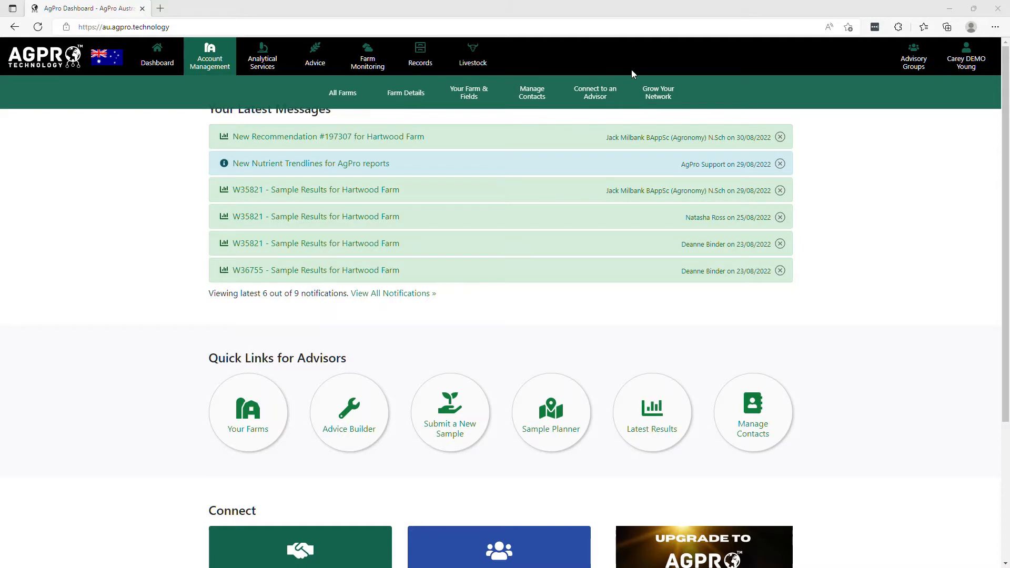
click(354, 100)
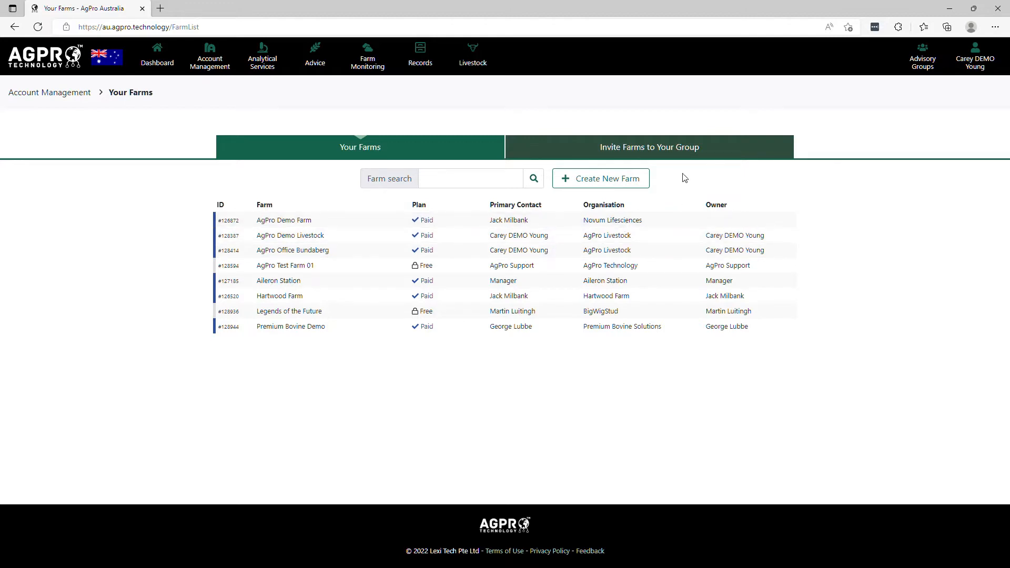
click(592, 179)
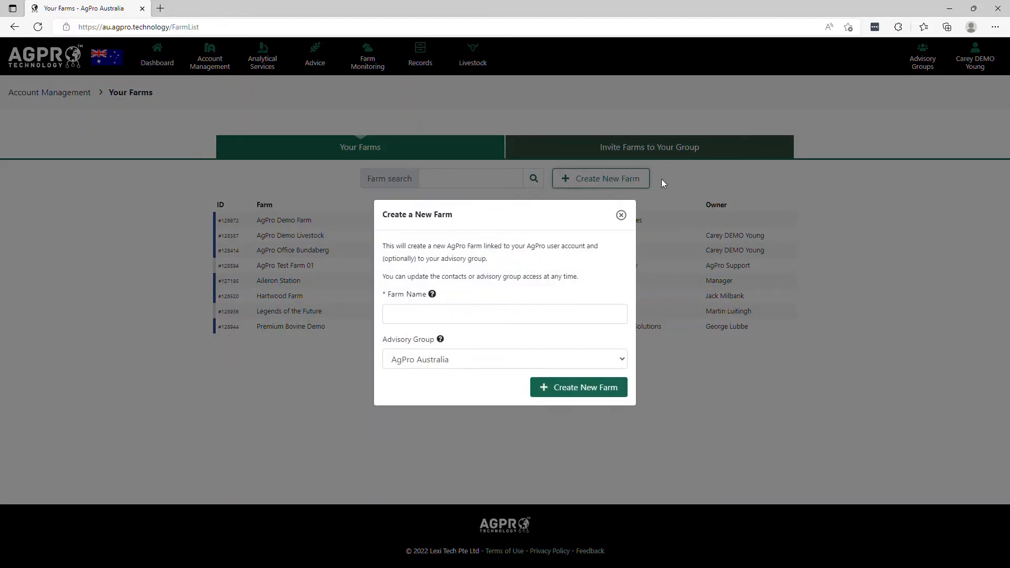
click(661, 179)
Step: Open the farm details of AgPro Demo Livestock, then switch the details to AgPro Demo Farm
click(324, 237)
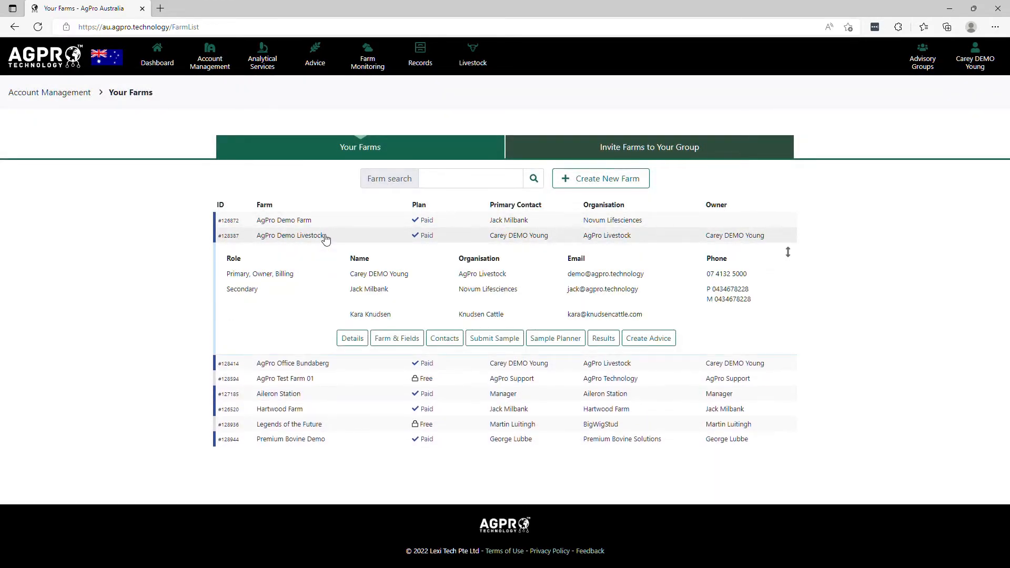
click(362, 346)
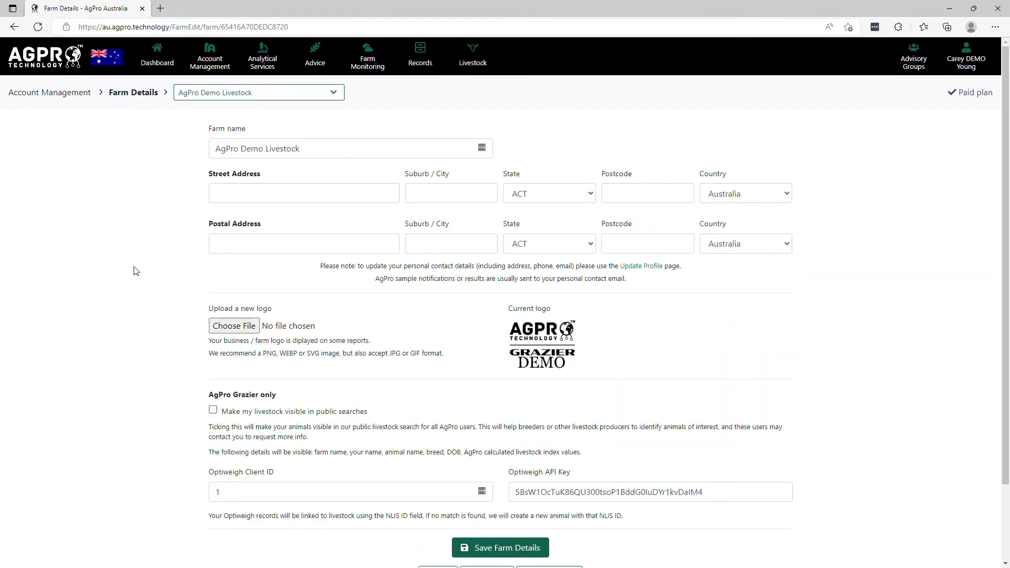
click(269, 96)
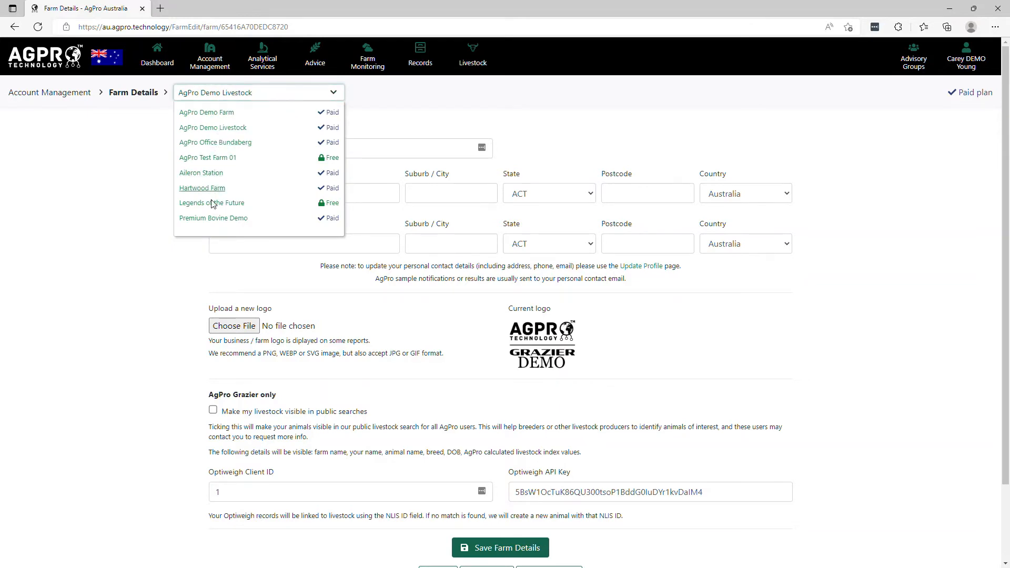
click(215, 142)
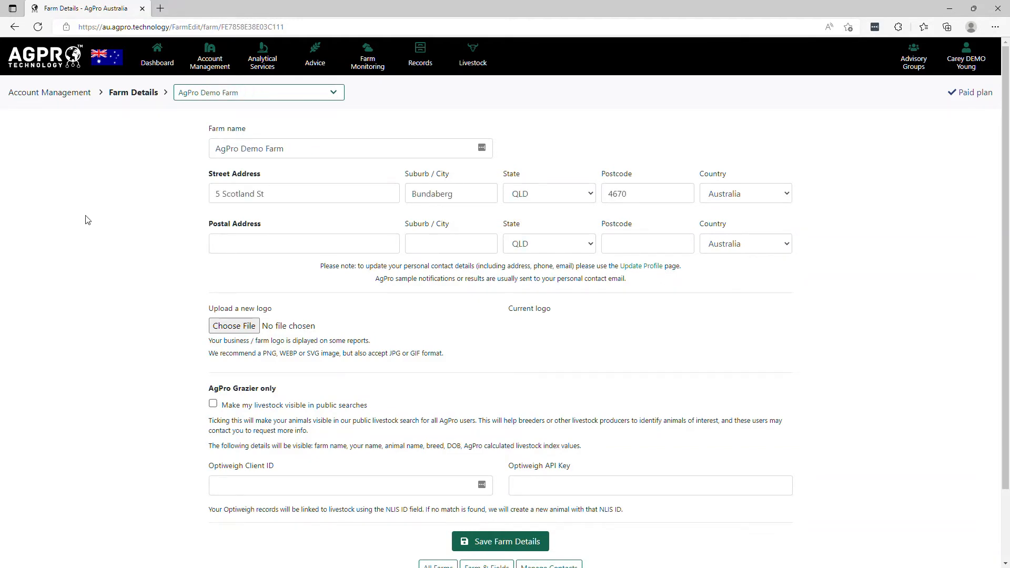
Step: Choose AgPro_Grazier_Black.png as the new farm logo, then return to the farms list without saving
click(290, 194)
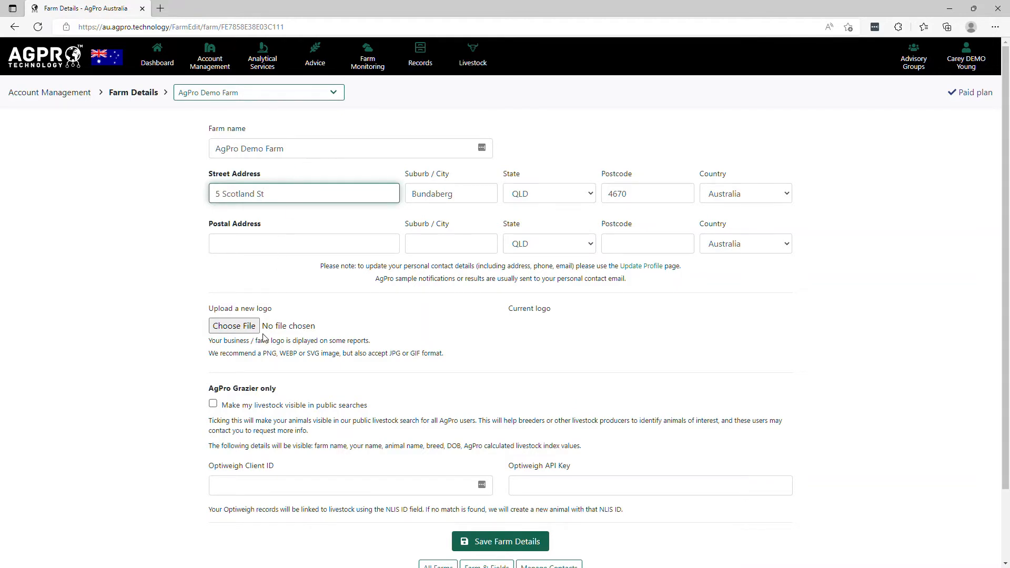
click(234, 325)
double_click(302, 173)
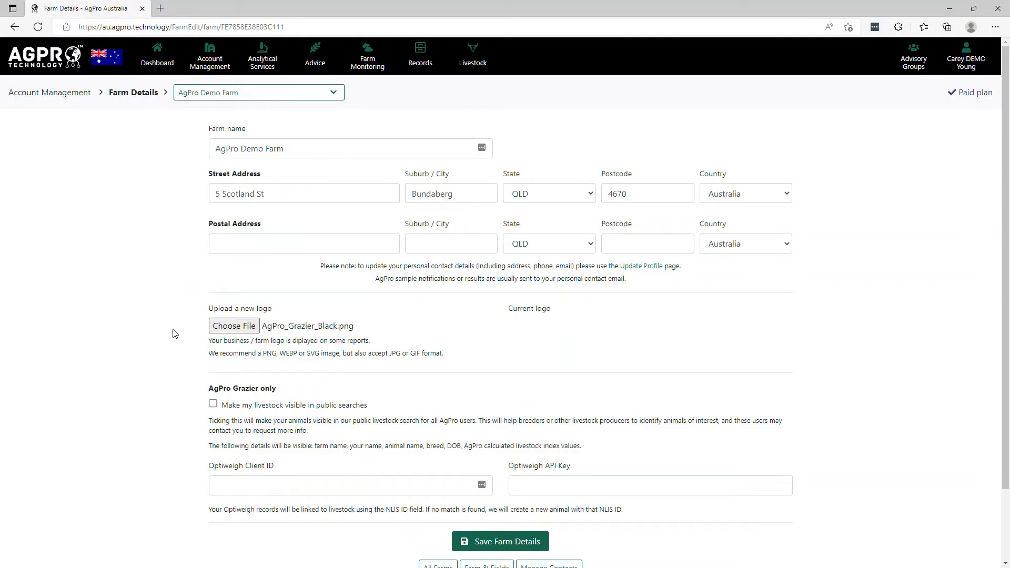
key(alt+Left)
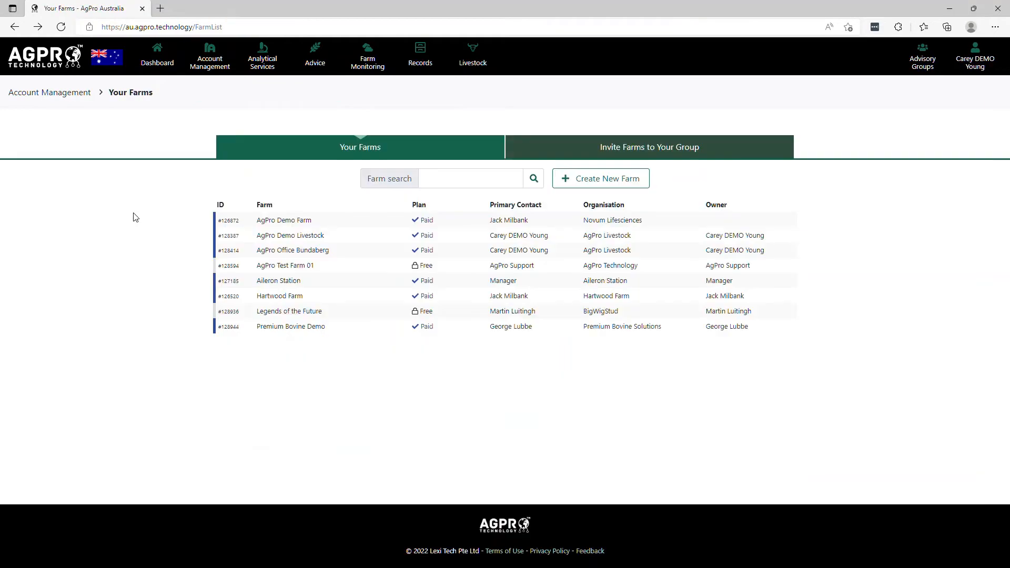
Step: Expand the farm rows and open the contacts manager for AgPro Demo Livestock
click(287, 224)
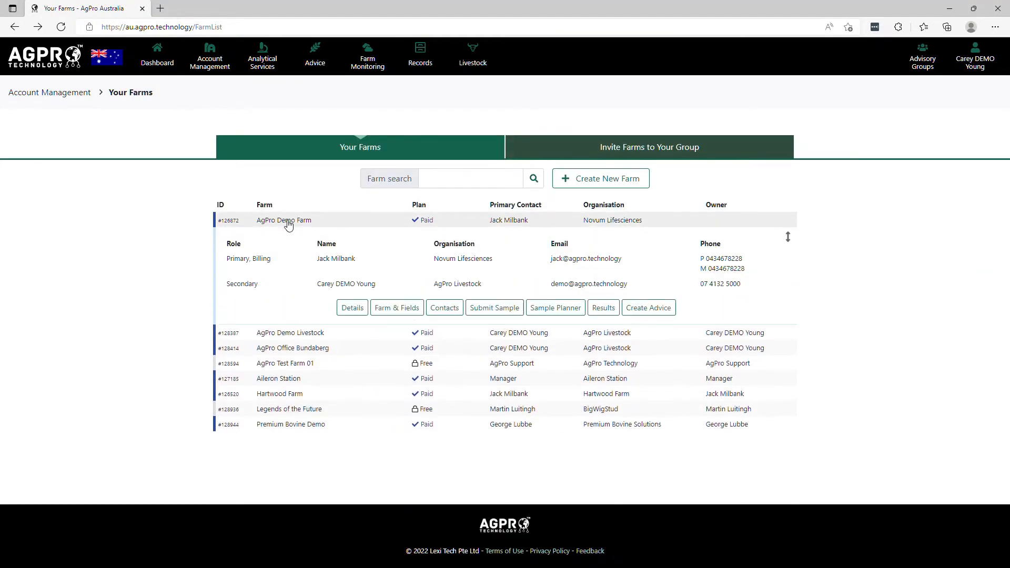
click(293, 332)
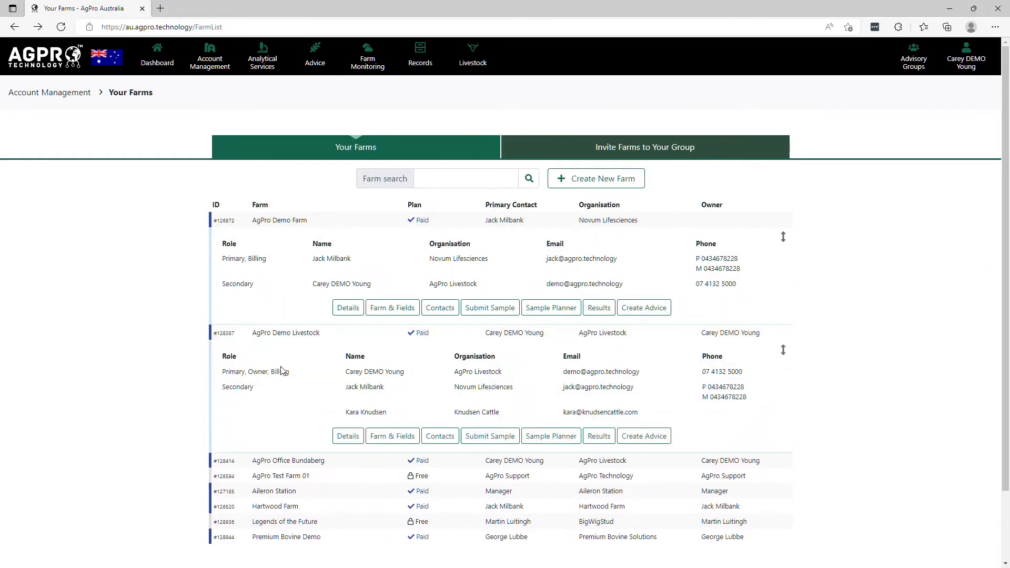
click(289, 335)
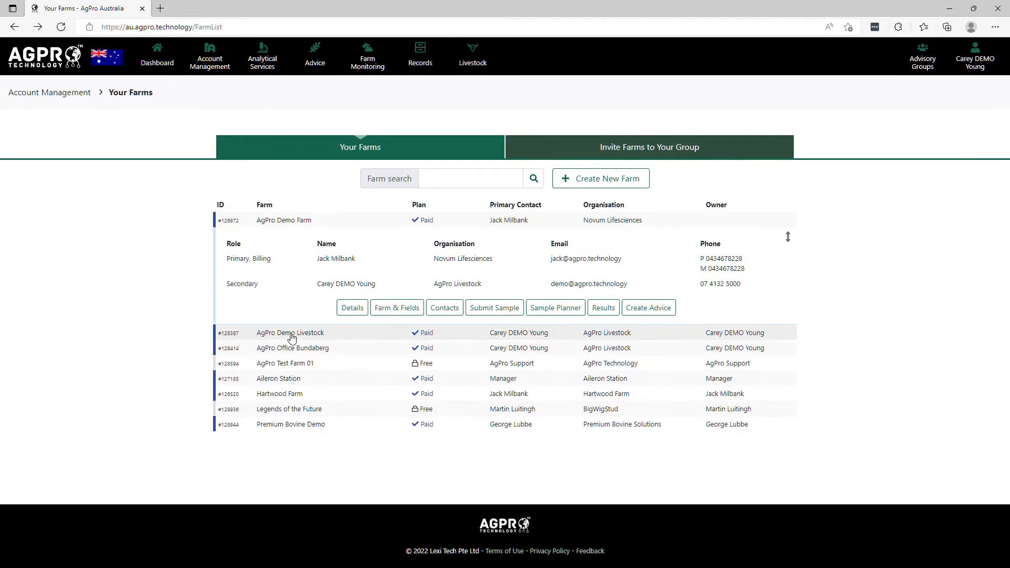
click(444, 308)
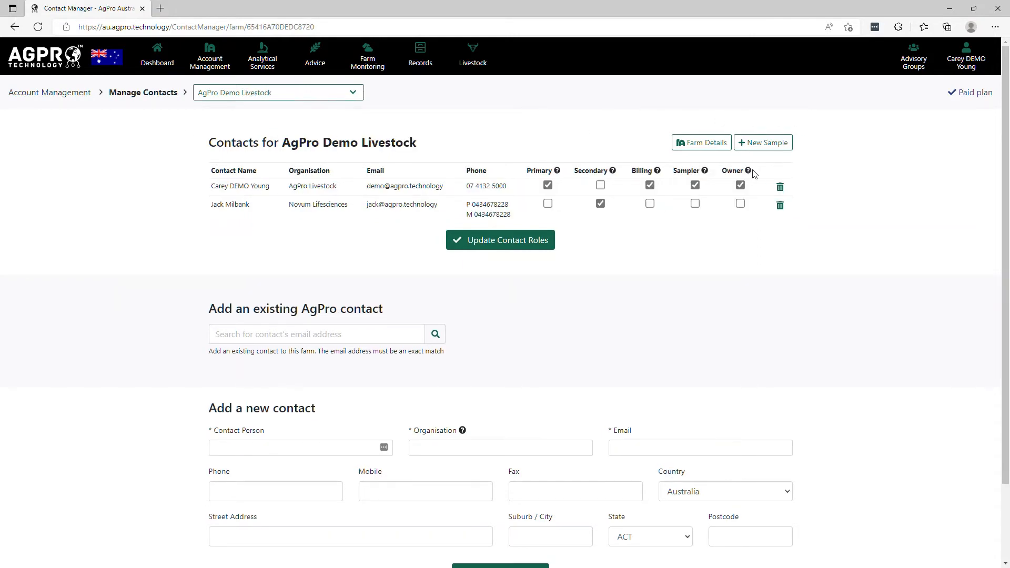
Step: Review the descriptions of the Primary, Secondary, Billing and Sampler contact roles
mouse_move(749, 173)
mouse_move(556, 172)
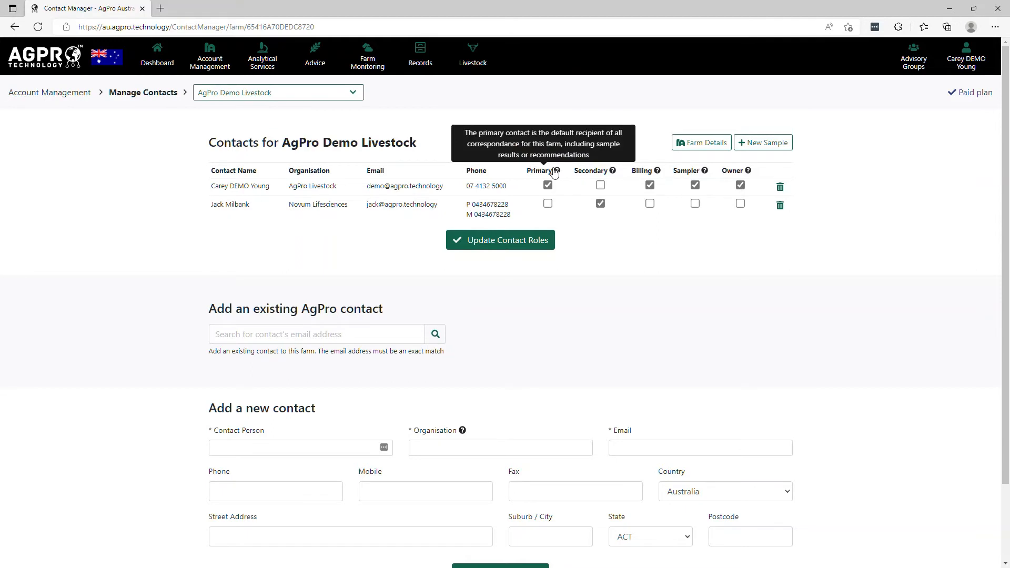
mouse_move(596, 173)
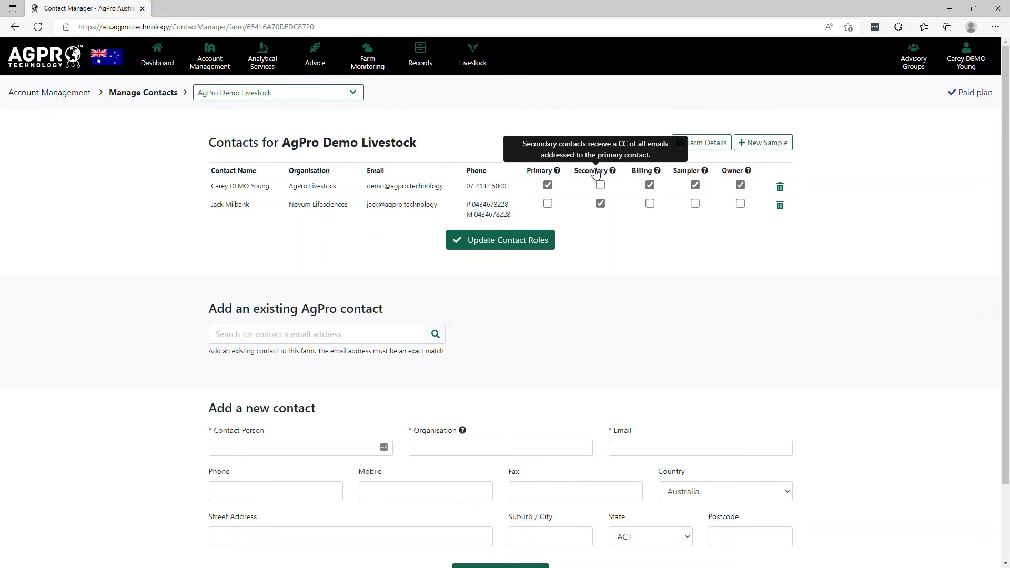
mouse_move(650, 172)
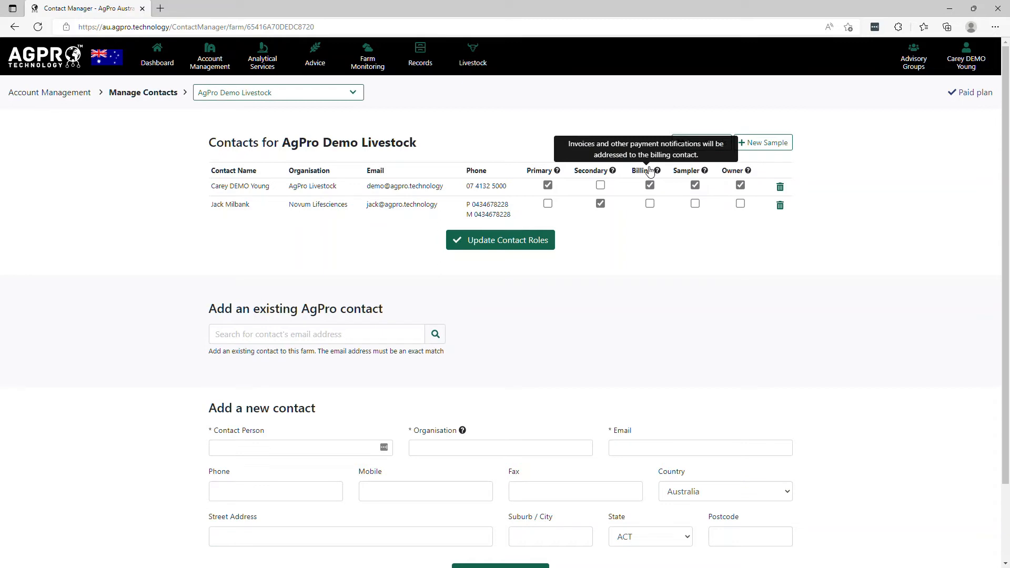
mouse_move(693, 174)
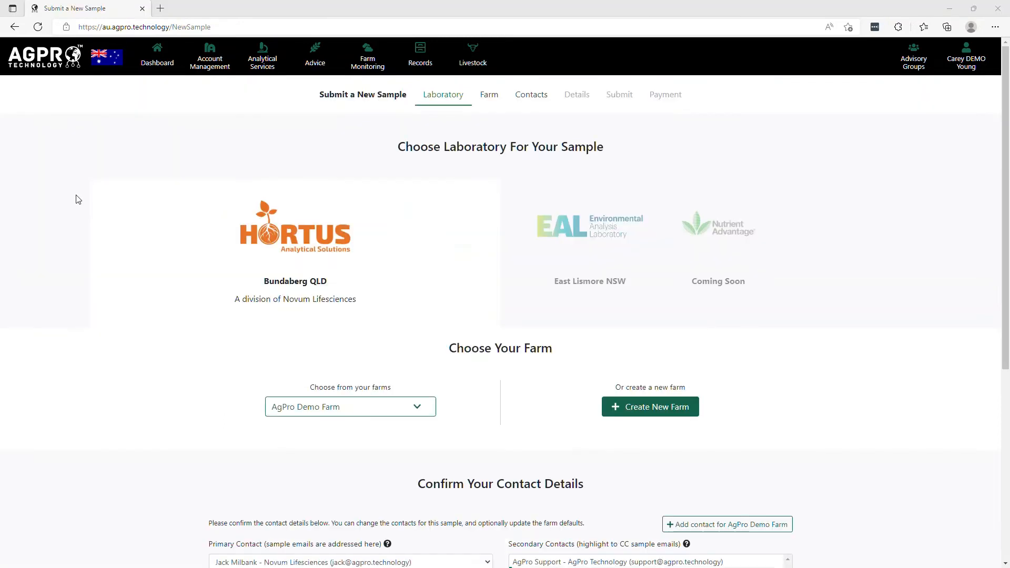
Step: Open the new-sample form, highlight secondary contacts, then return to the contacts manager
click(140, 161)
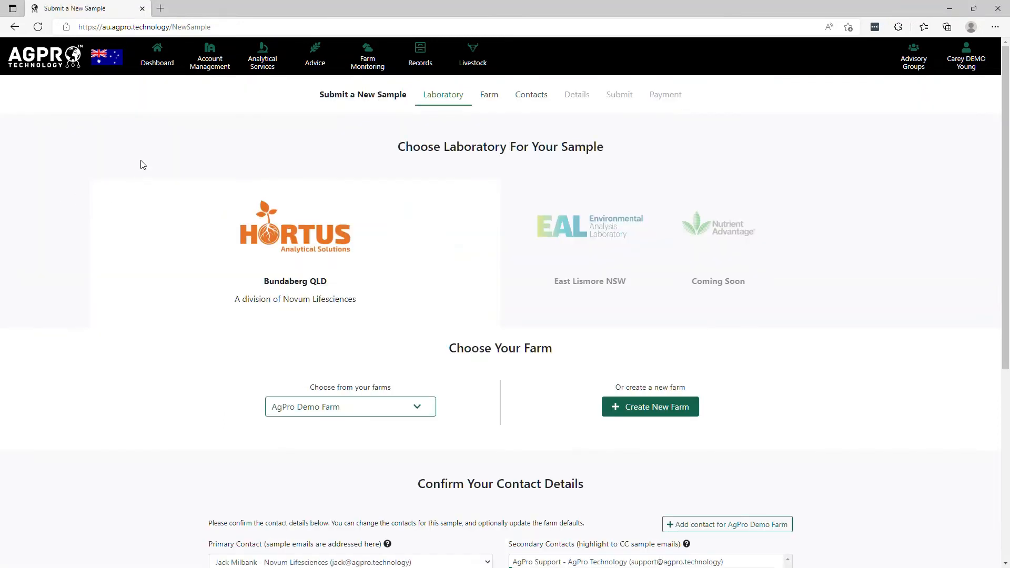
scroll(141, 164, down, 3)
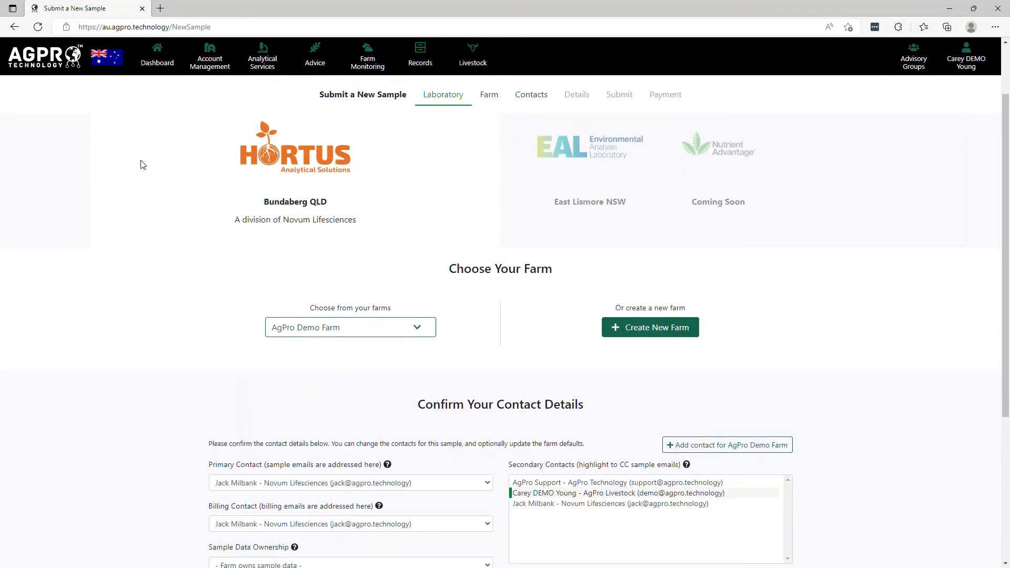
scroll(141, 165, down, 3)
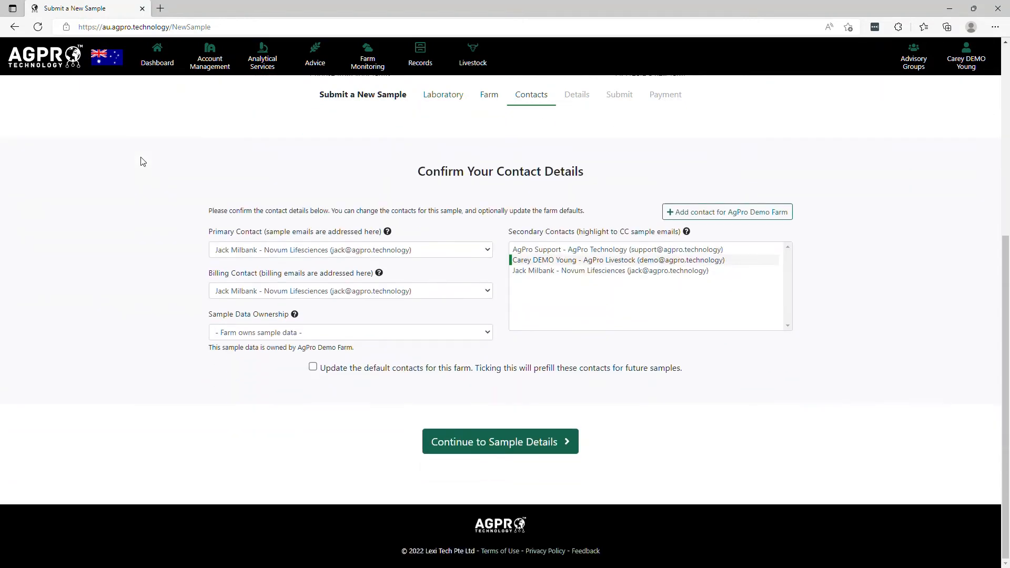
click(595, 251)
click(594, 270)
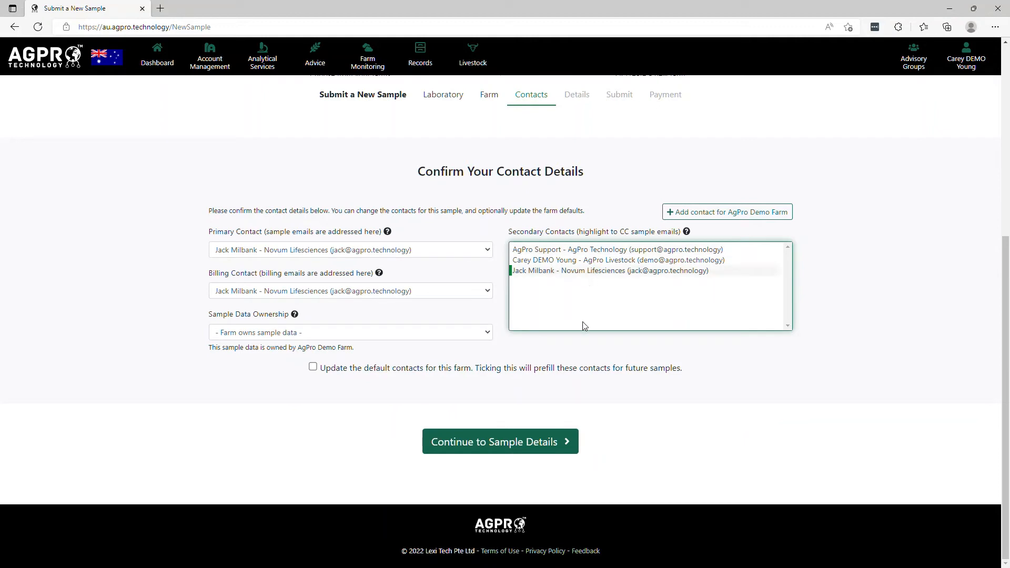
click(581, 379)
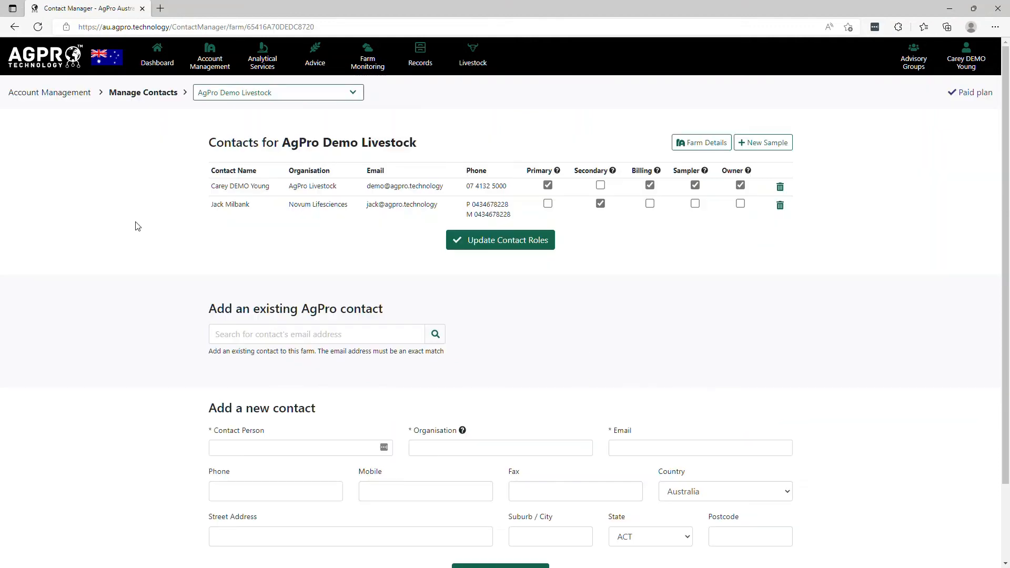
Step: Search for an existing AgPro contact by their e-mail address and add that contact to the farm
click(247, 339)
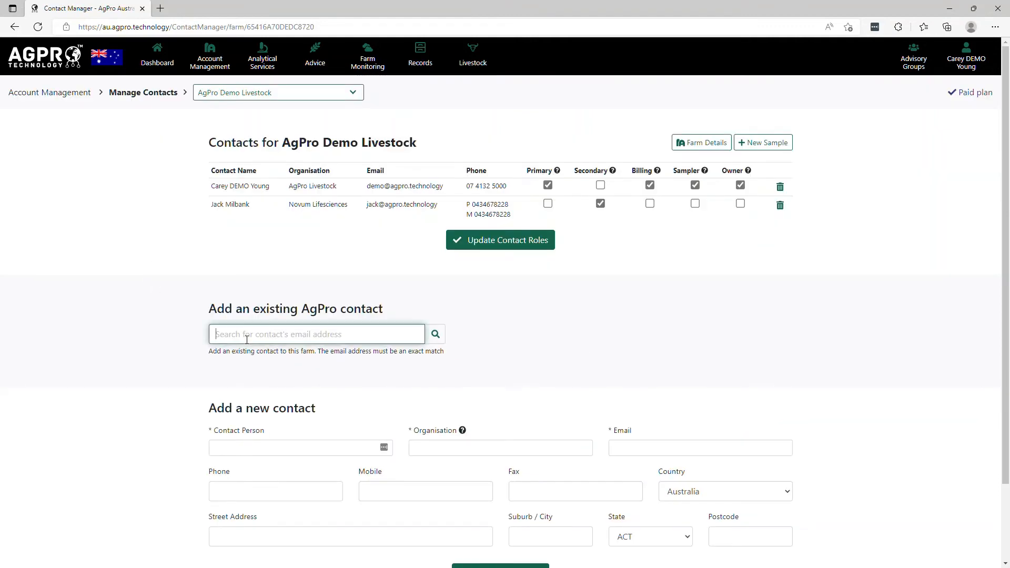
key(Return)
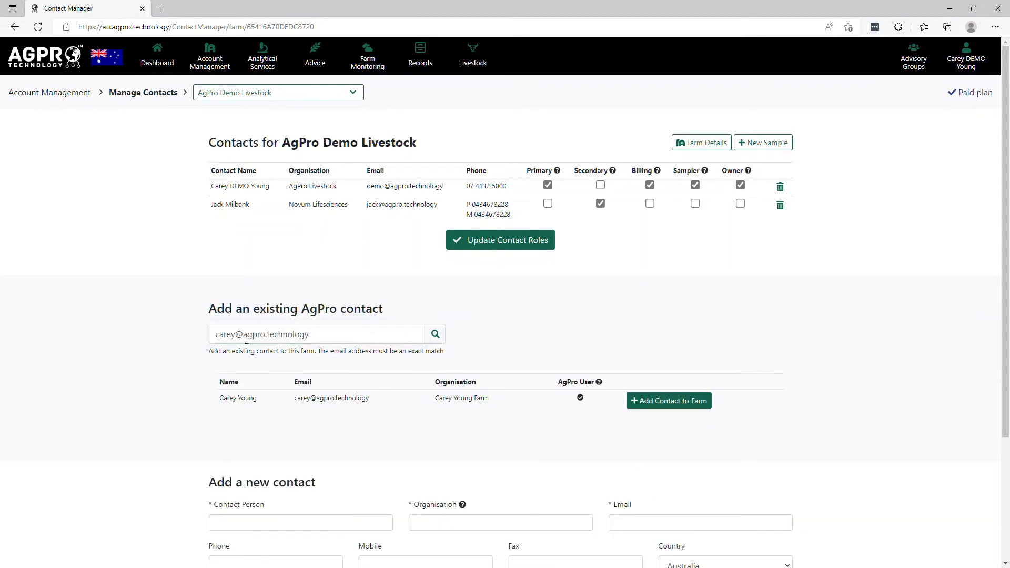
click(671, 402)
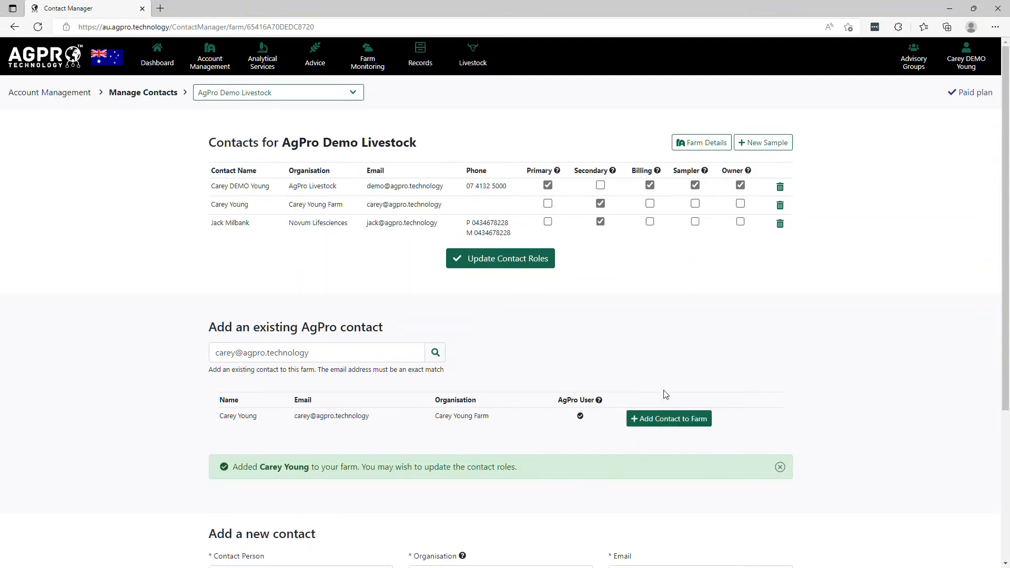
scroll(564, 345, down, 4)
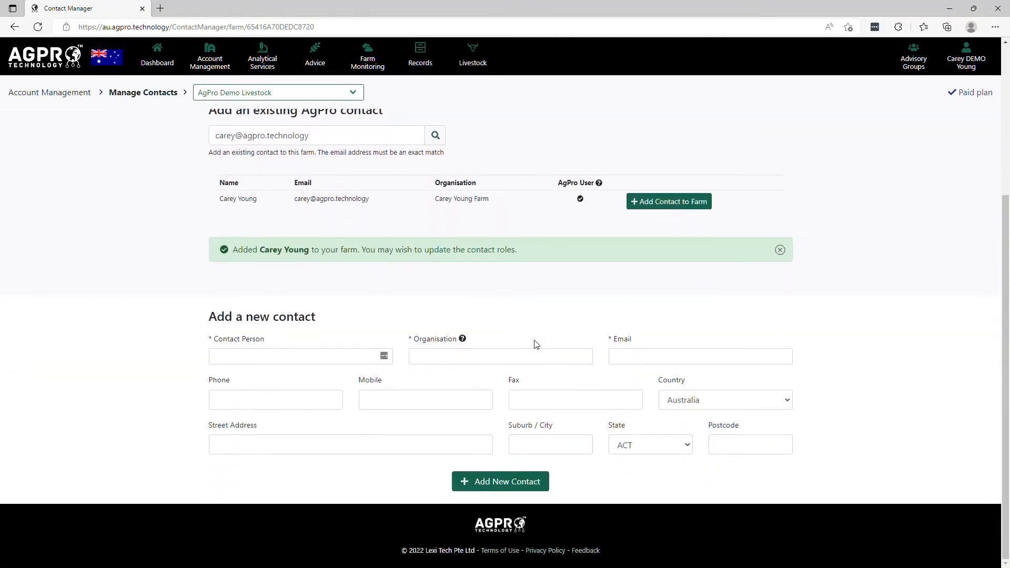
Step: Add a new contact to the farm with the contact person's name, organisation Smithson, and their e-mail address
click(309, 361)
text(John Smith)
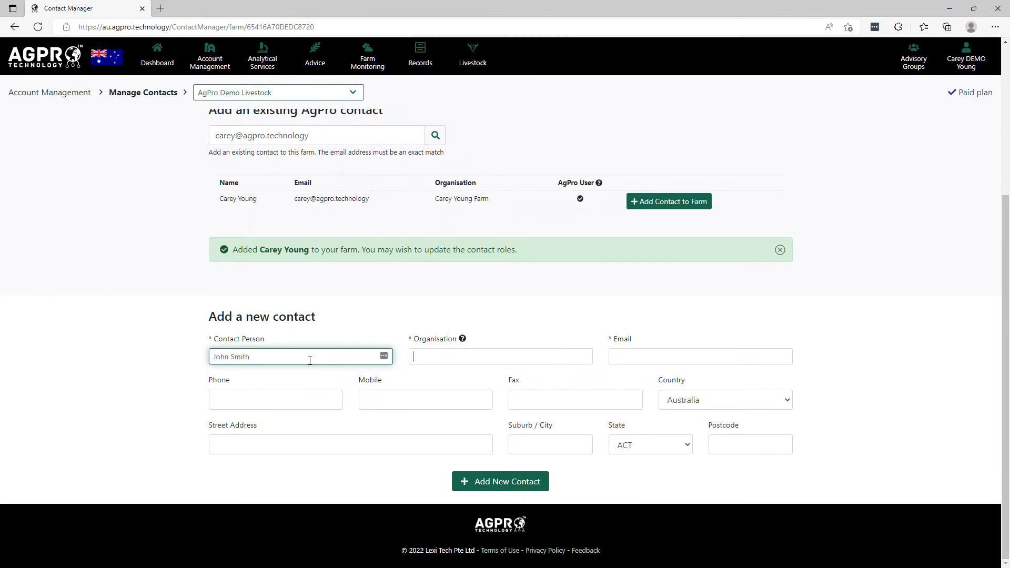
key(Tab)
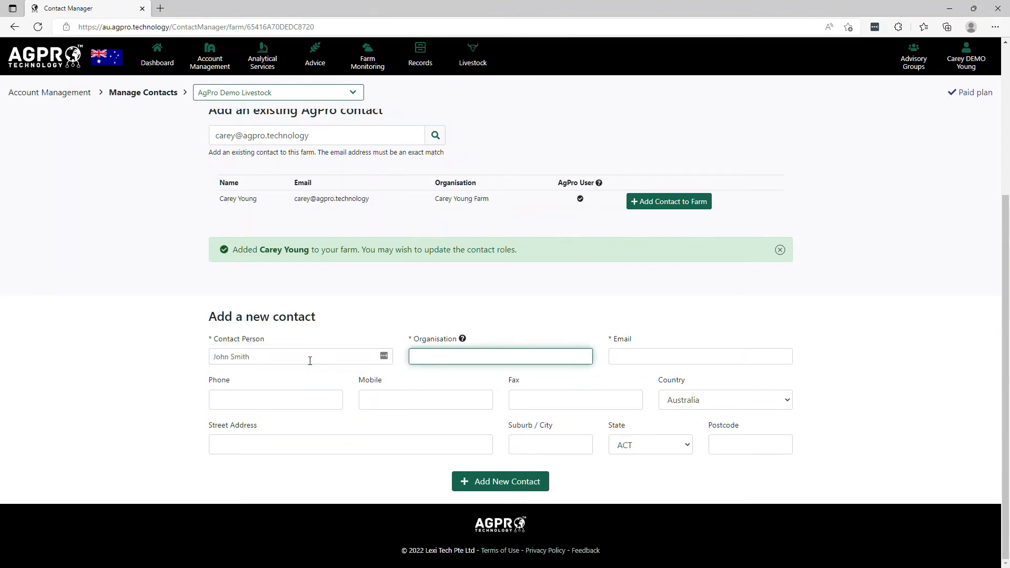
text(Smithson)
key(Tab)
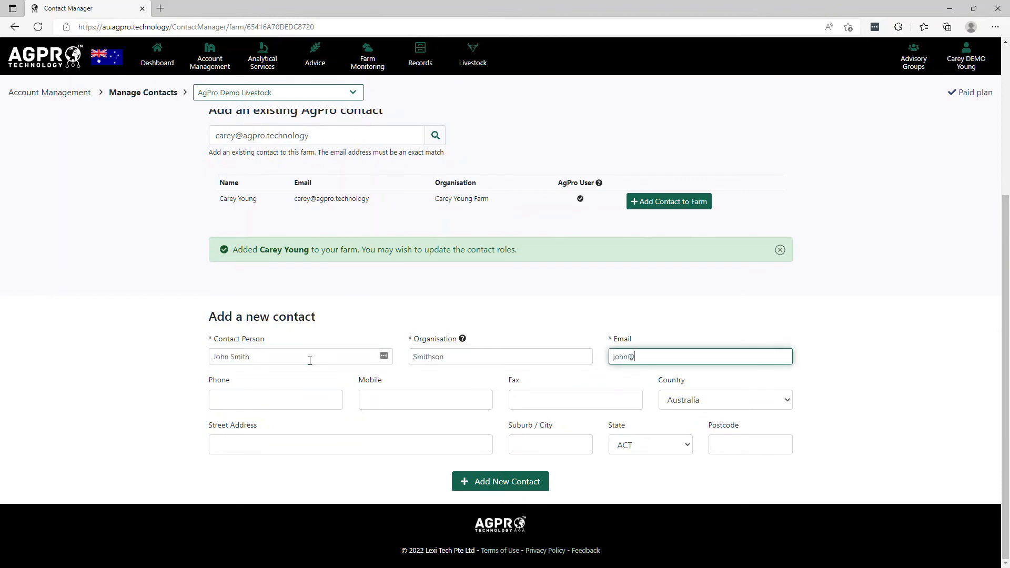
click(523, 481)
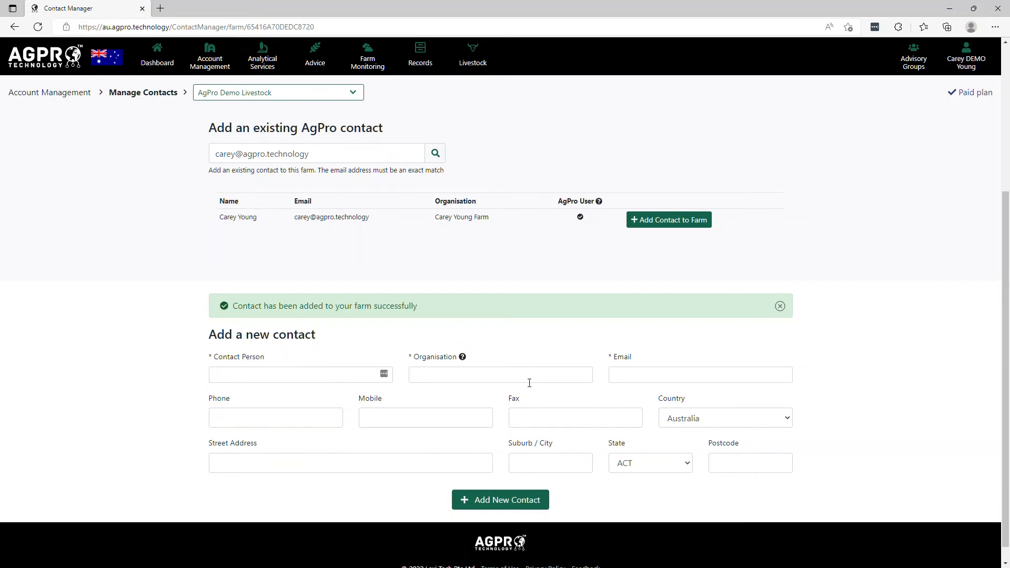
Step: Delete the newly added contact from the AgPro Demo Livestock contact list
scroll(527, 346, up, 5)
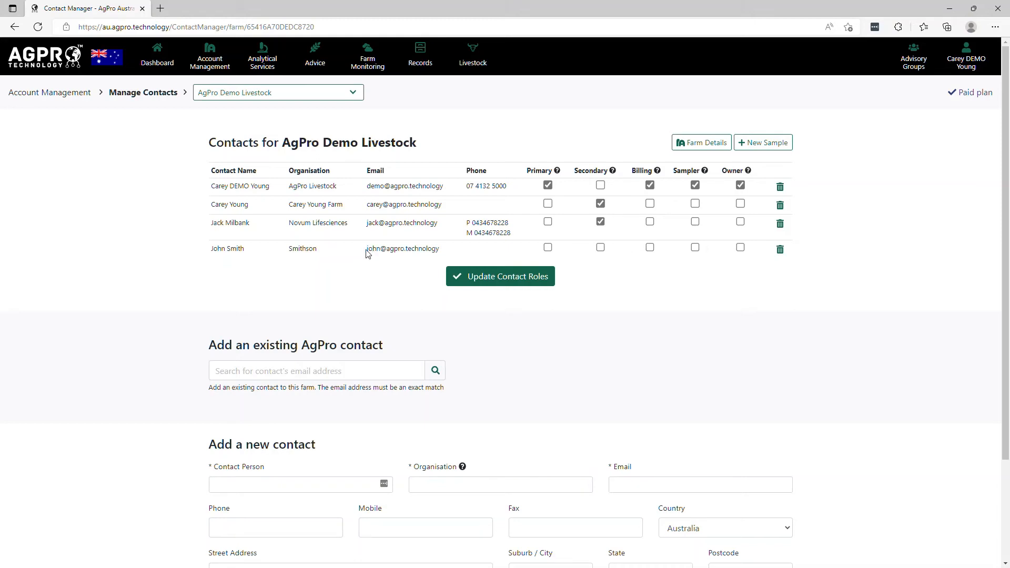
drag(367, 251, 445, 255)
click(434, 256)
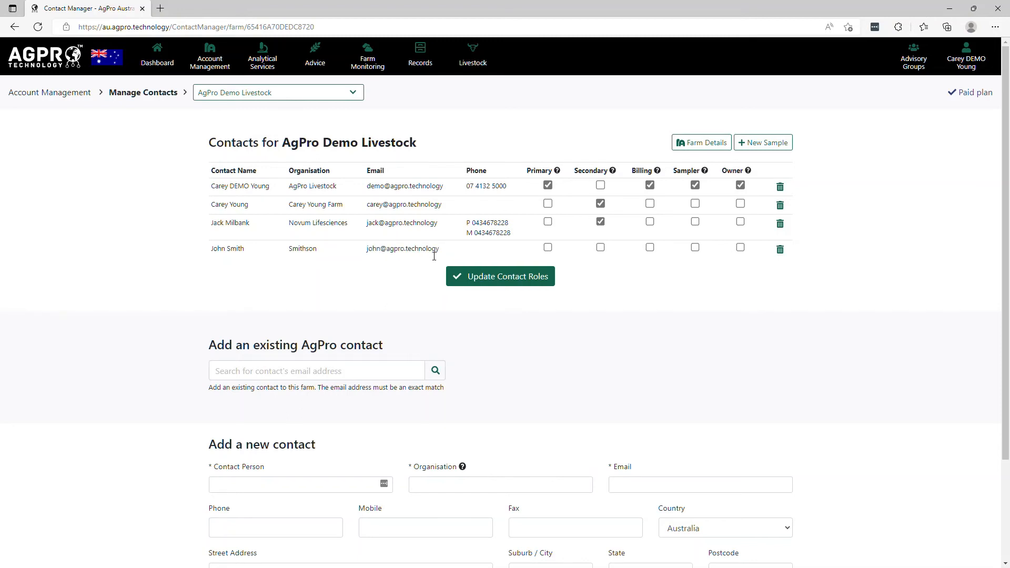
click(780, 250)
click(554, 123)
scroll(240, 293, down, 3)
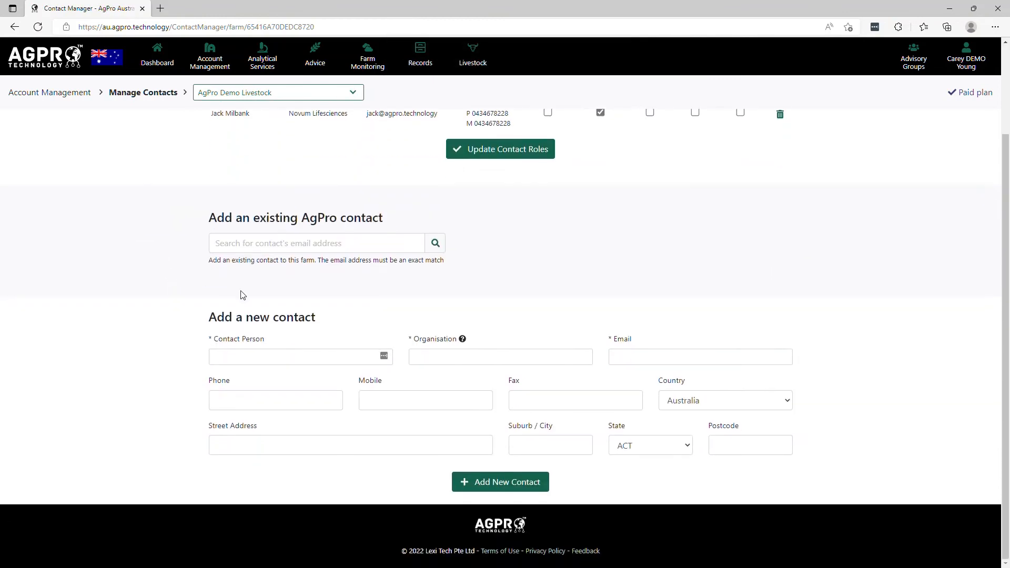
Step: Create a new farm named after the contact person with the suffix Farm, under the AgPro Australia advisory group
click(282, 357)
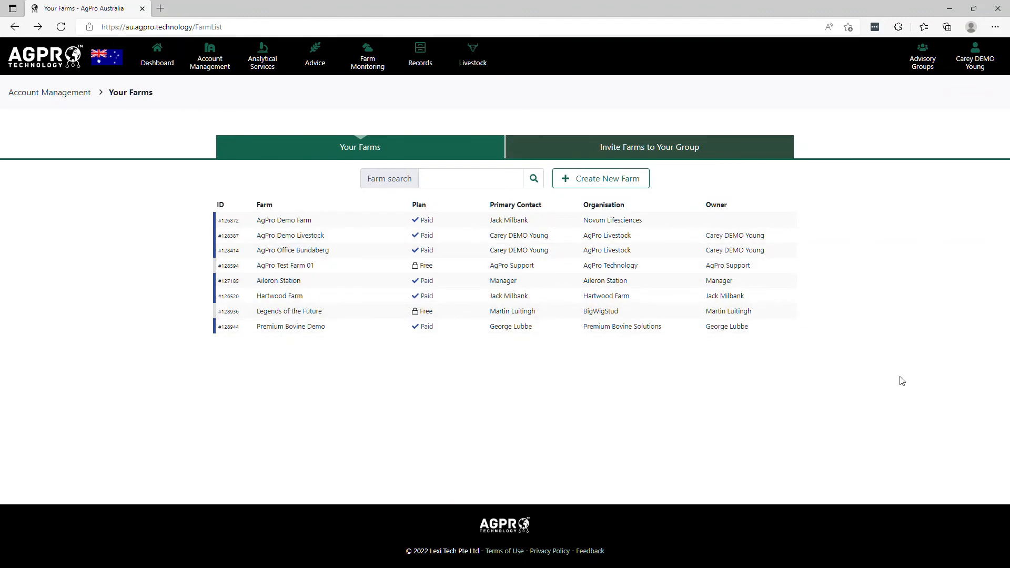
click(608, 181)
click(438, 316)
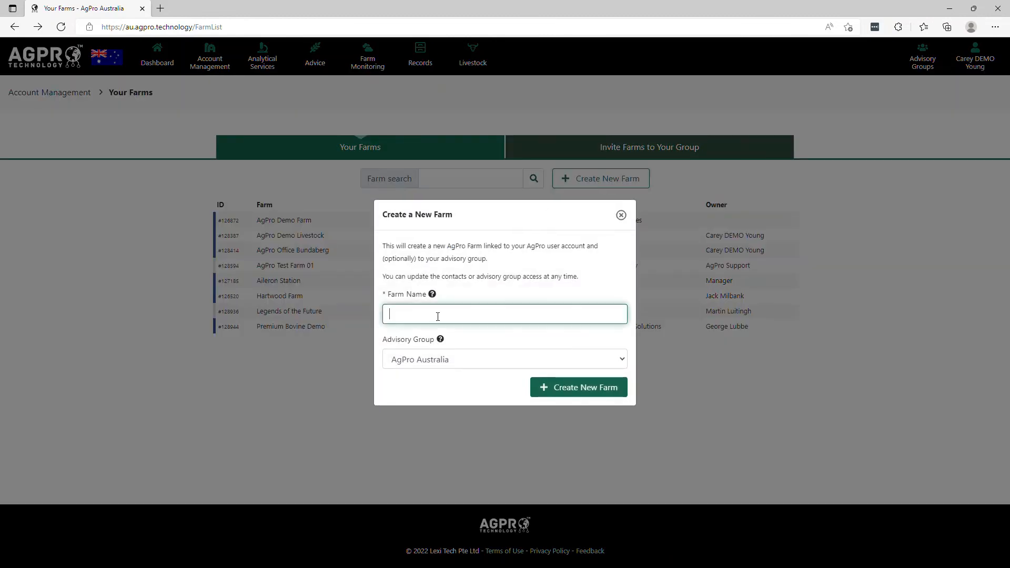
text(John Smith Fa)
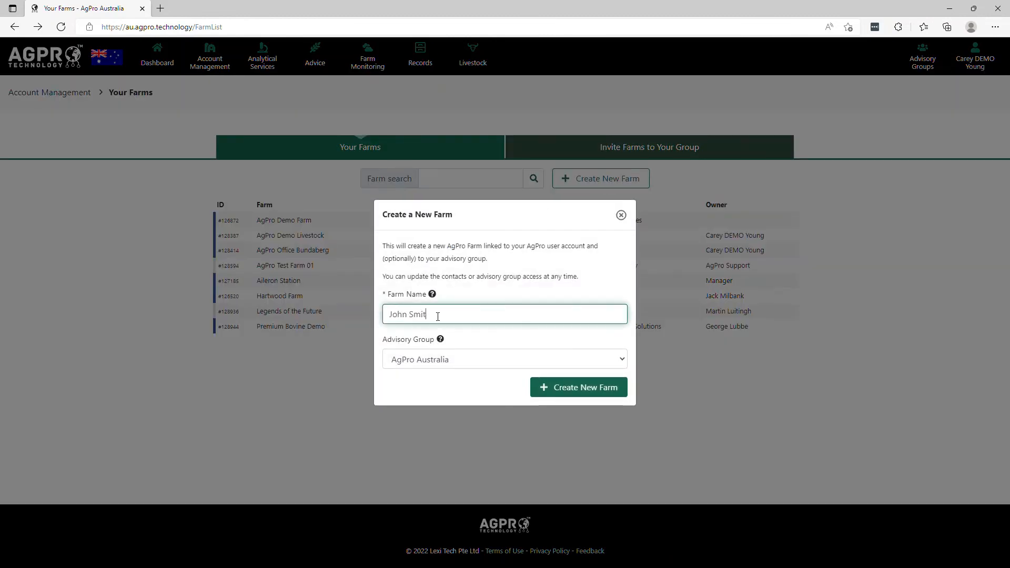
text(rm)
click(563, 385)
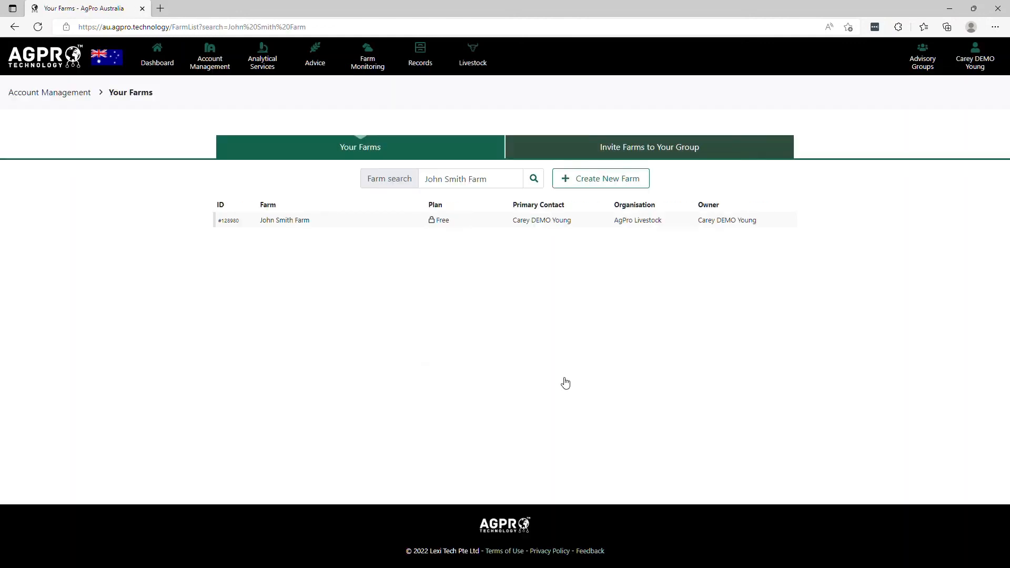
Step: Expand the new farm's row and open its contacts manager
click(305, 224)
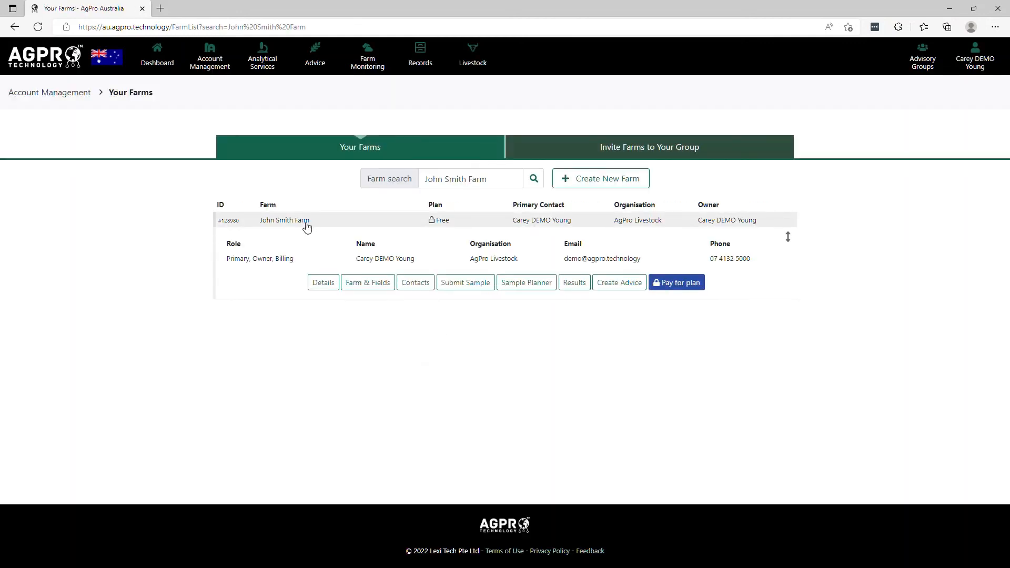
click(308, 226)
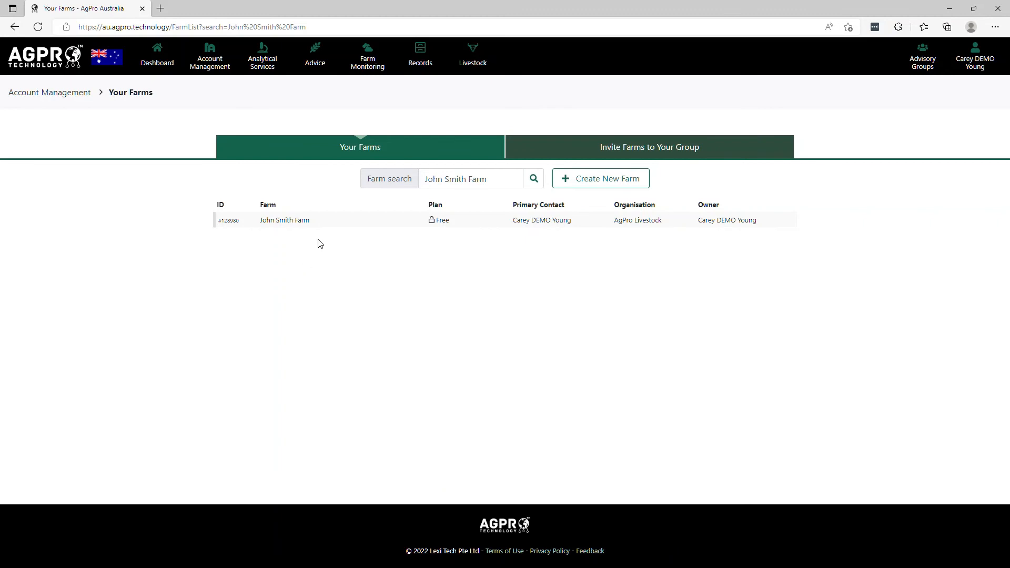
click(322, 224)
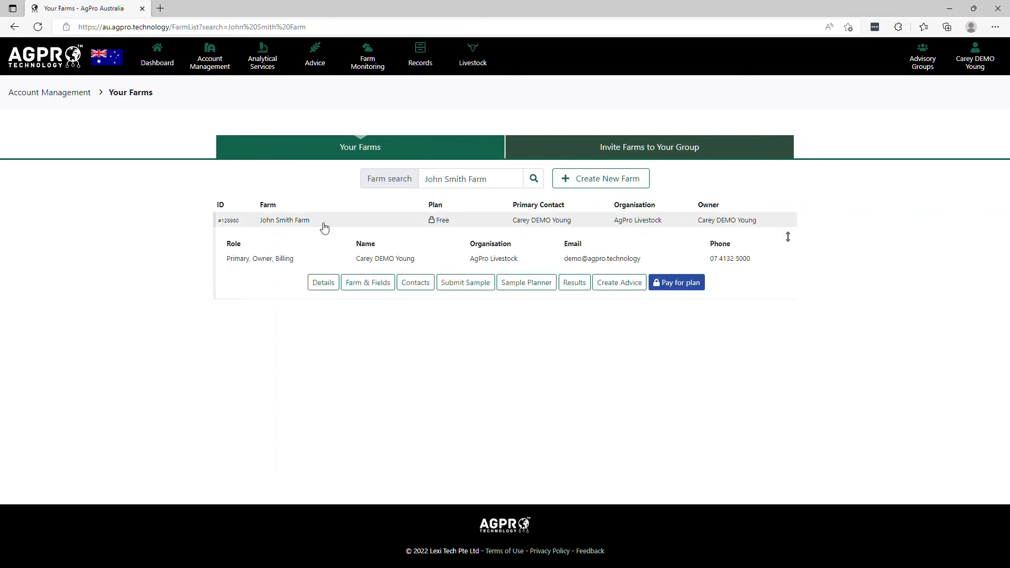
click(420, 283)
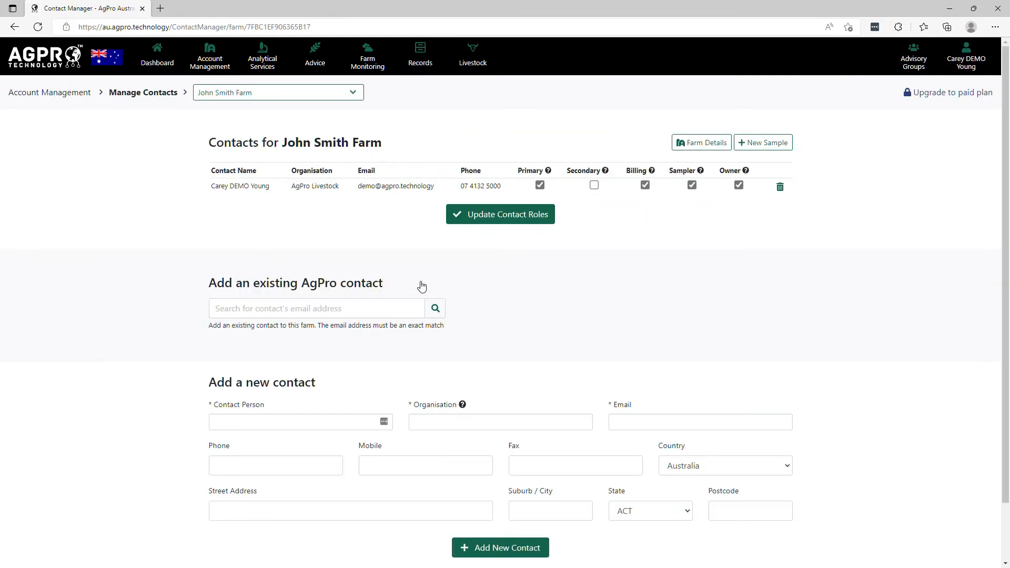
Step: Search for an existing AgPro contact by entering their e-mail address
click(298, 315)
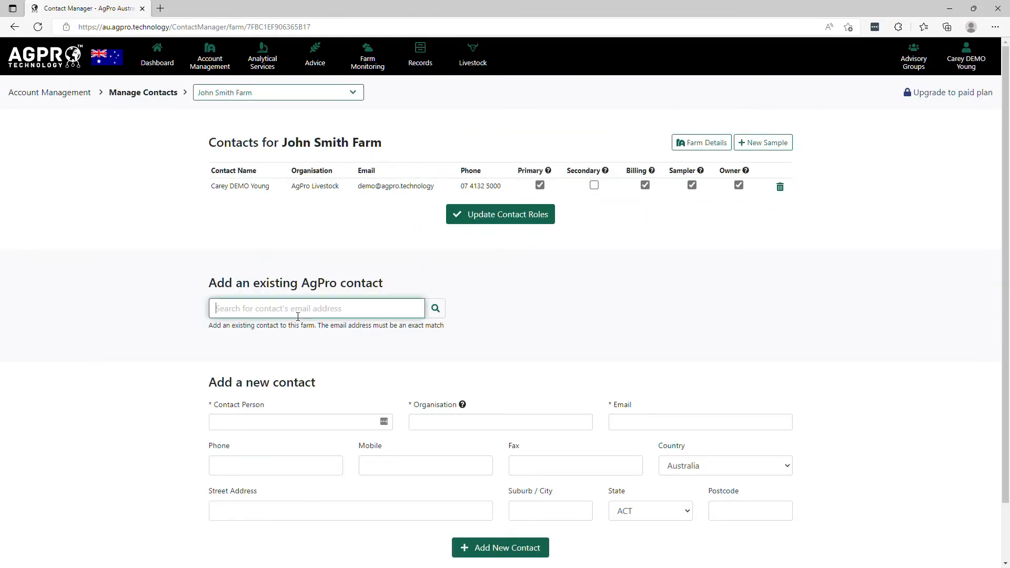
click(305, 240)
Step: Open the Grow Your Network page to invite farms to your advisory group
mouse_move(211, 59)
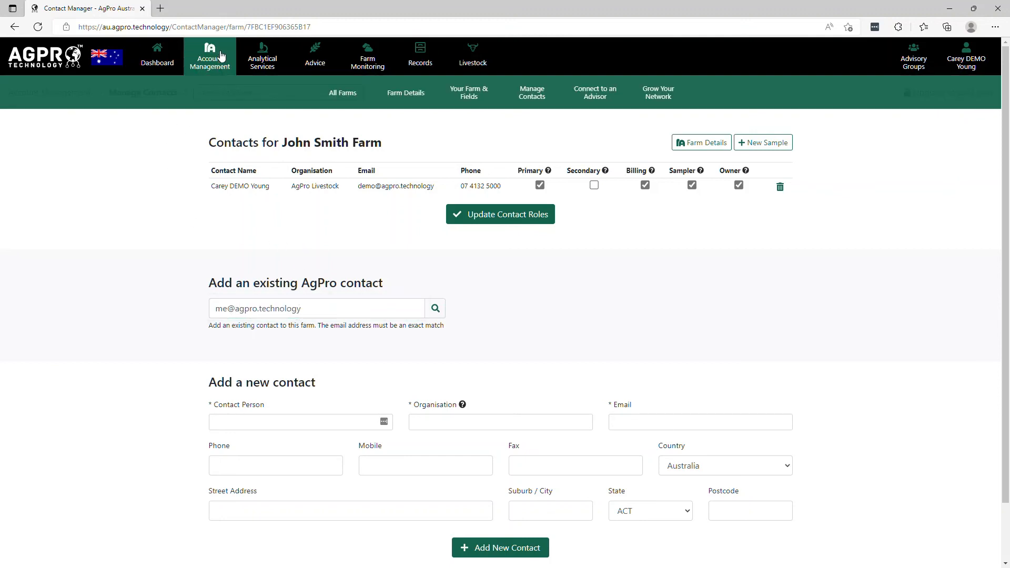
click(647, 94)
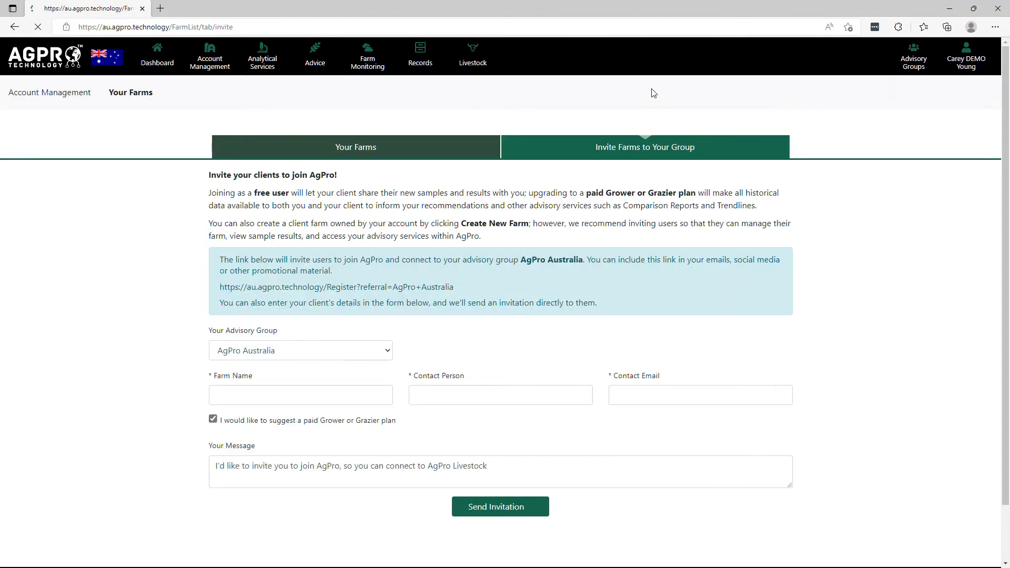